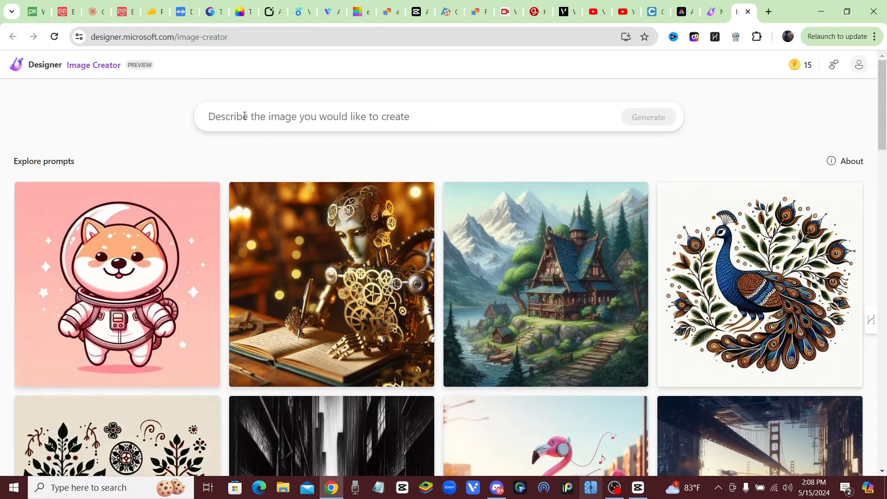
Step: Paste the prompt for a hand-drawn illustration of a handsome young man in a yellow athletic jacket at a computer desk, and generate the images
left_click(237, 119)
right_click(236, 119)
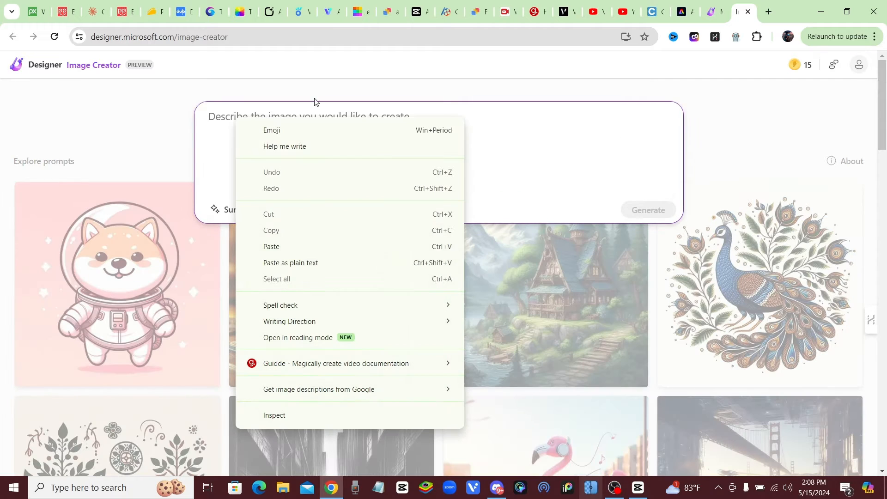
left_click(345, 246)
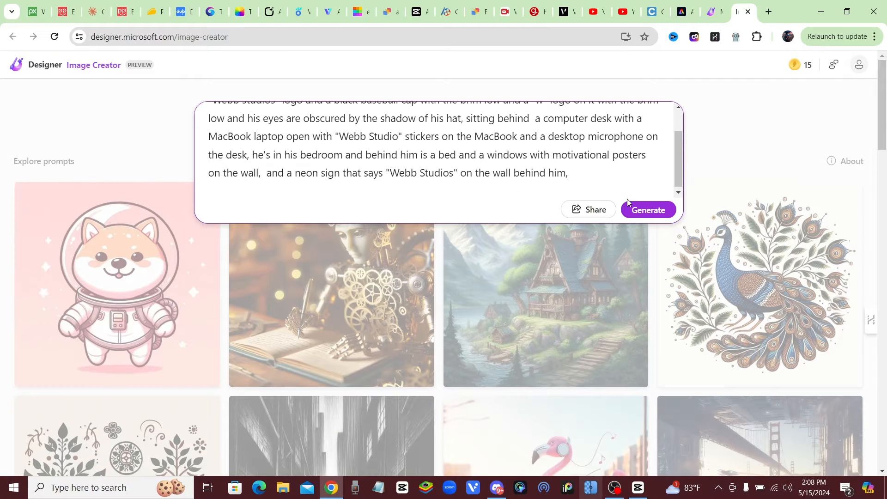
left_click(646, 212)
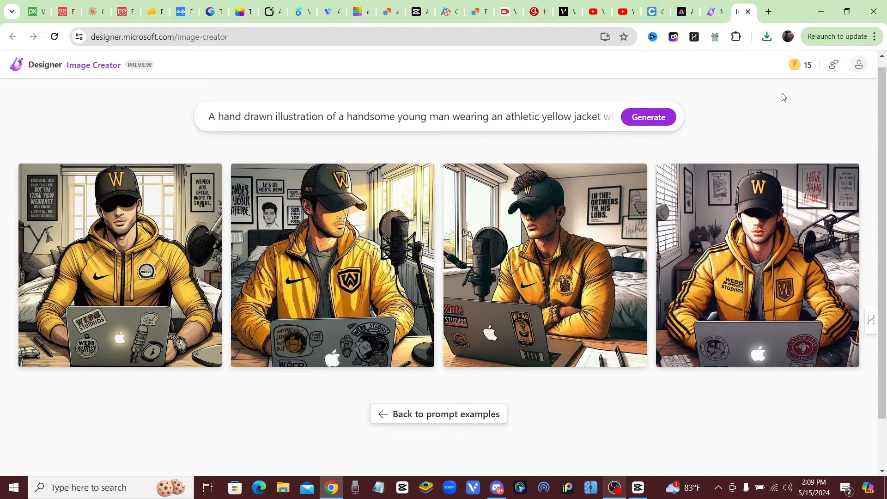
Step: In Adobe Express Animate from audio, choose the Ravi character, move it down so the whole head shows, and scale it to 143%
left_click(681, 11)
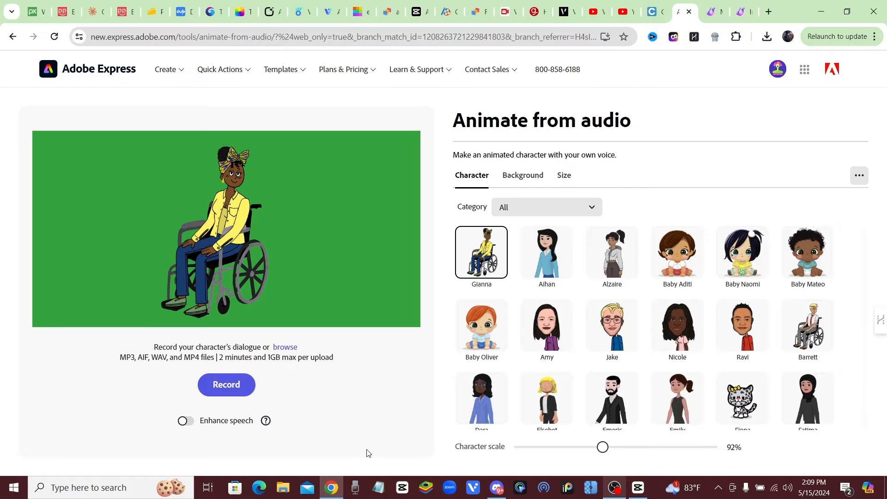
scroll(614, 330, "down", 1)
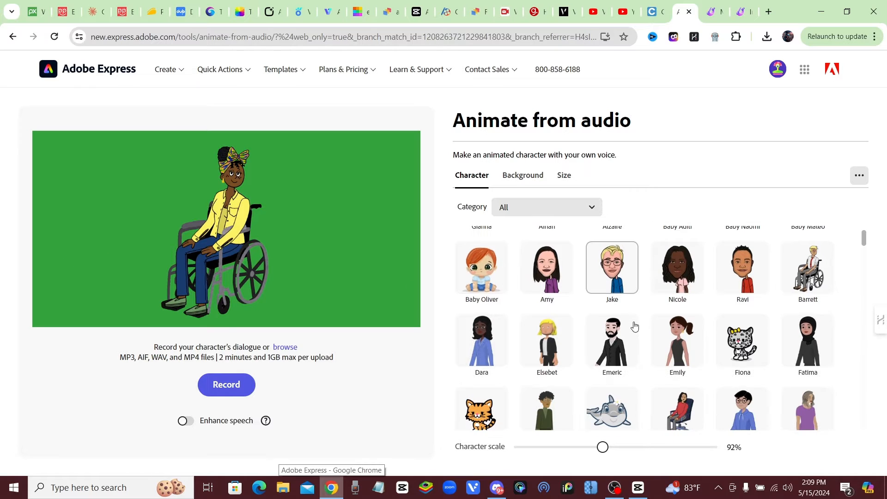
left_click(748, 270)
scroll(206, 172, "up", 3)
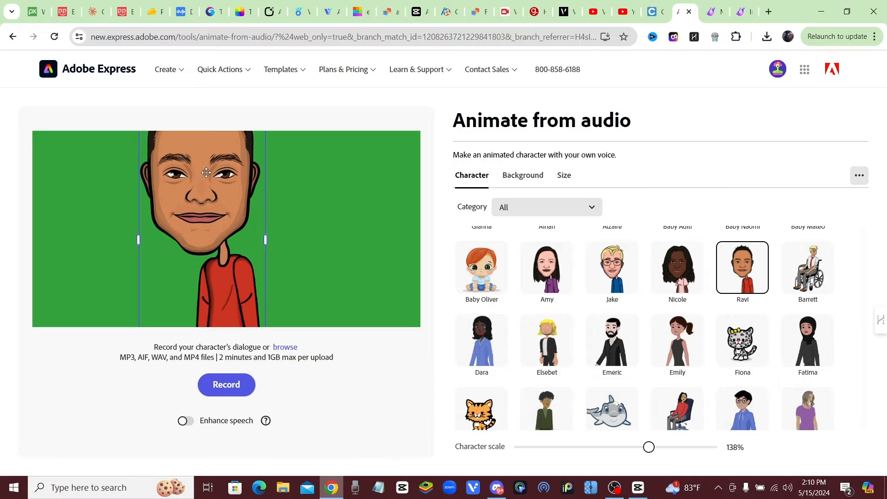
left_click_drag(206, 172, 216, 230)
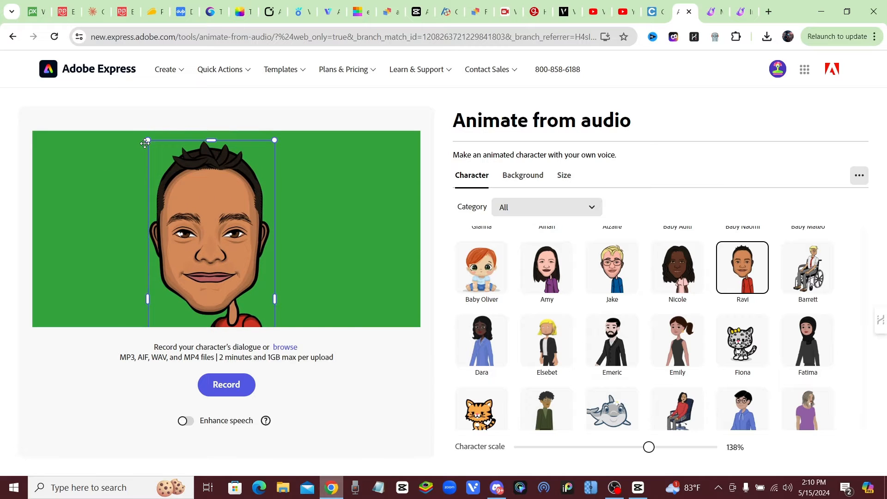
scroll(146, 141, "up", 1)
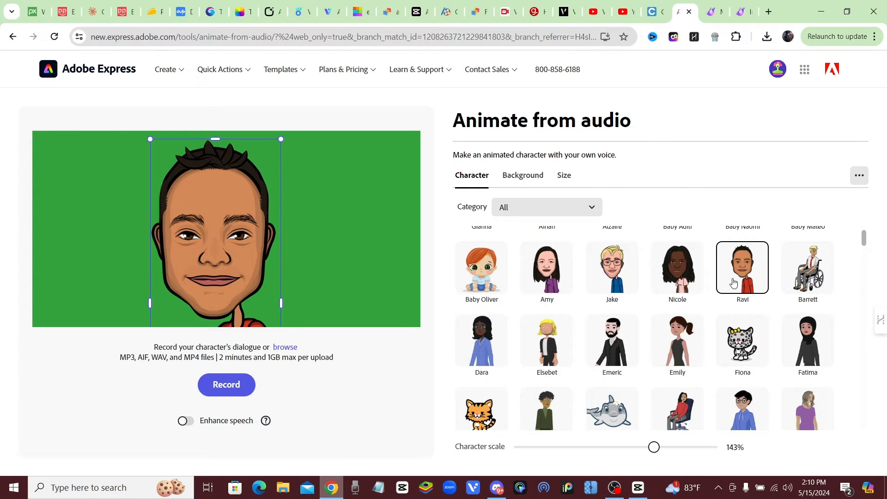
Step: Upload the voice audio for the character's dialogue, preview the generated animation, and download it as an MP4
left_click(287, 349)
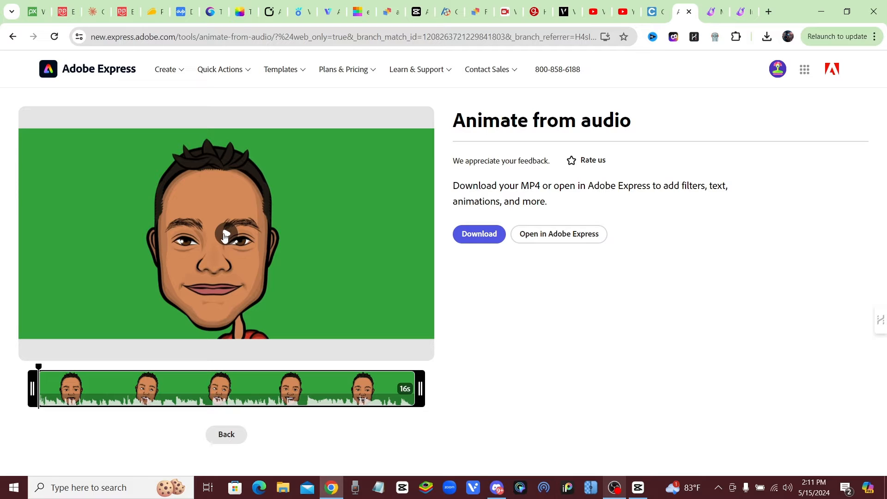
left_click(226, 236)
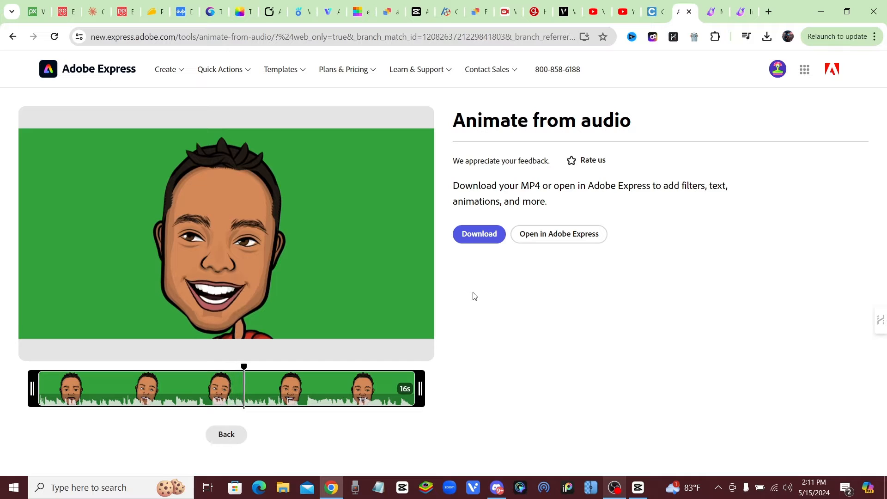
left_click(232, 234)
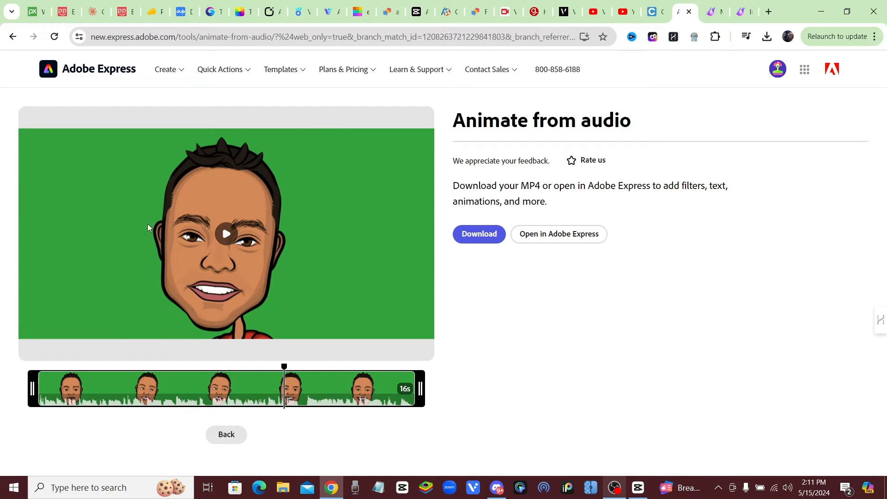
left_click(485, 239)
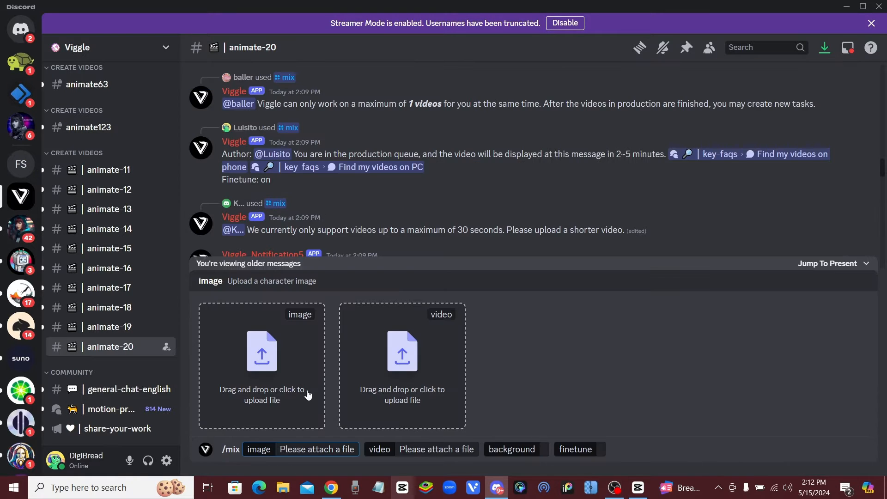
Step: In Viggle's animate-20 channel on Discord, attach Designer (1).jpeg as the image and Viggle-Audio.mp4 as the video for the /mix command
left_click(266, 357)
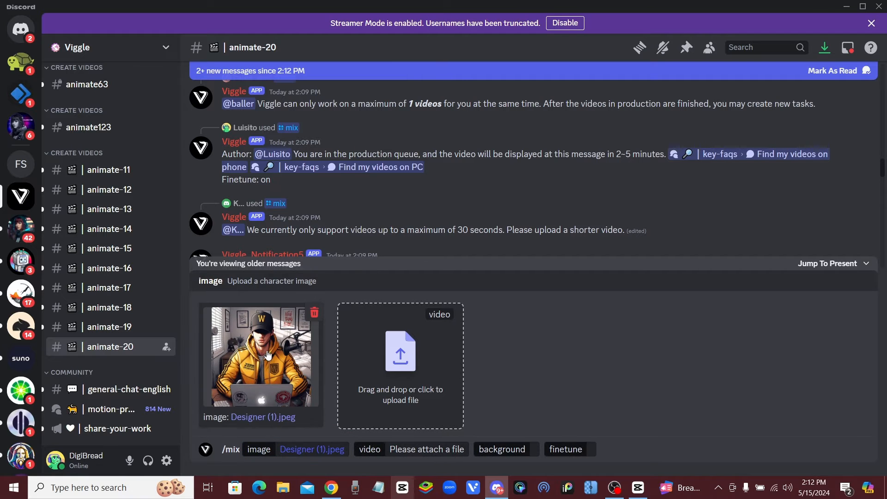
left_click(380, 350)
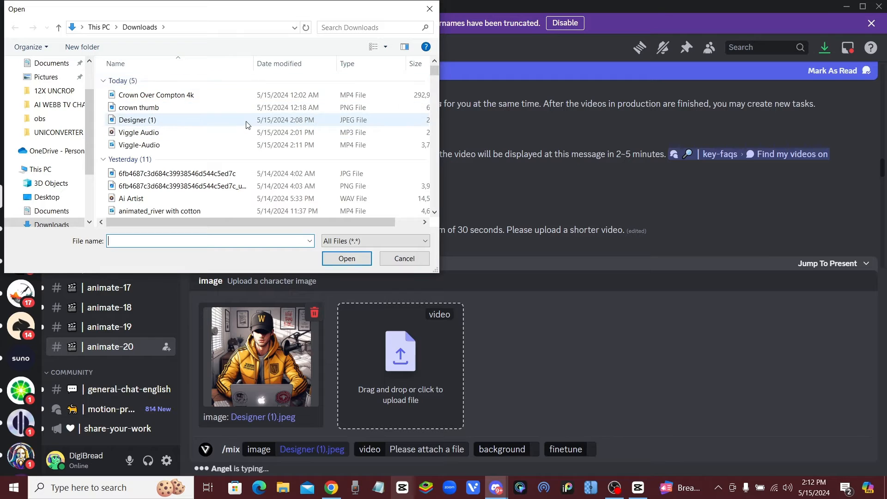
double_click(139, 144)
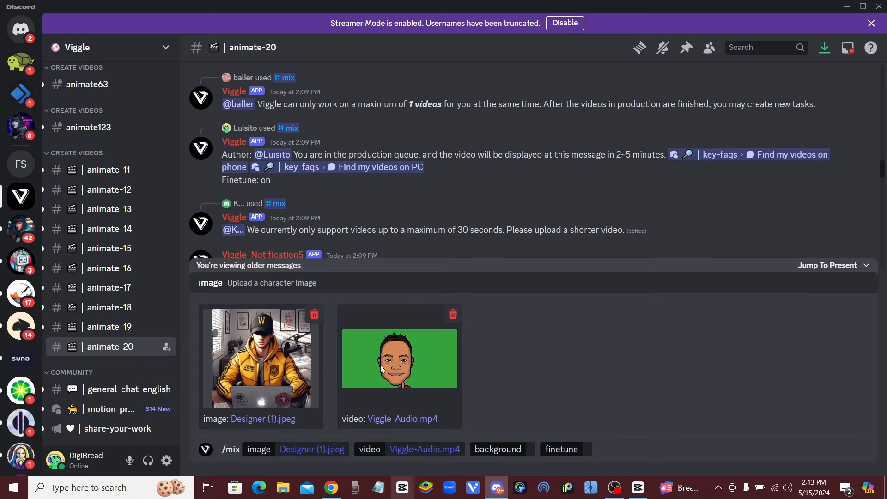
Step: Set the /mix background to Green and finetune to On, and submit the command
left_click(489, 451)
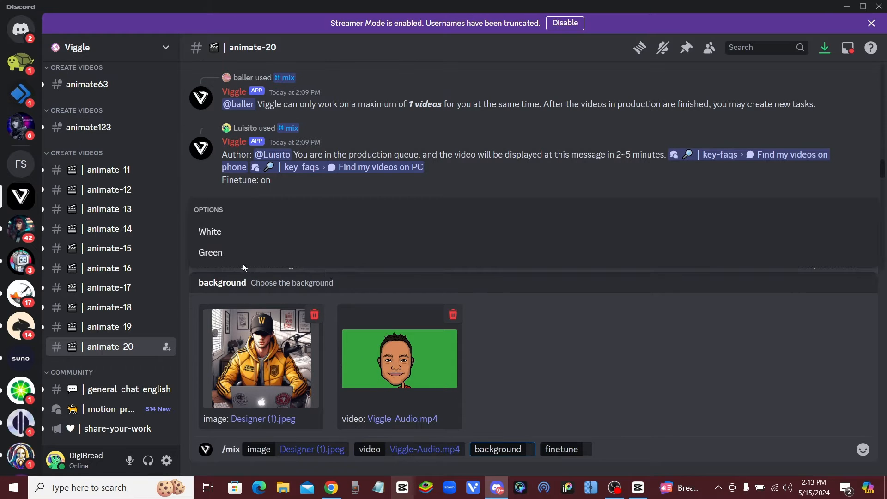
left_click(209, 253)
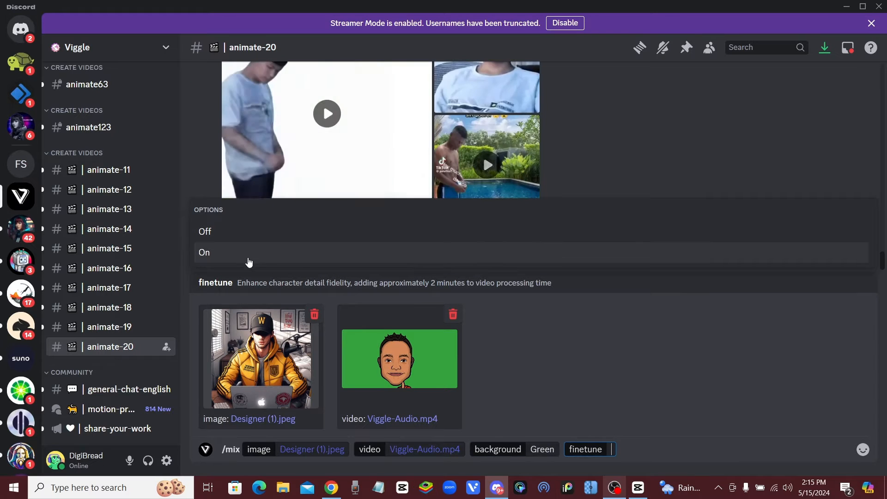
left_click(228, 258)
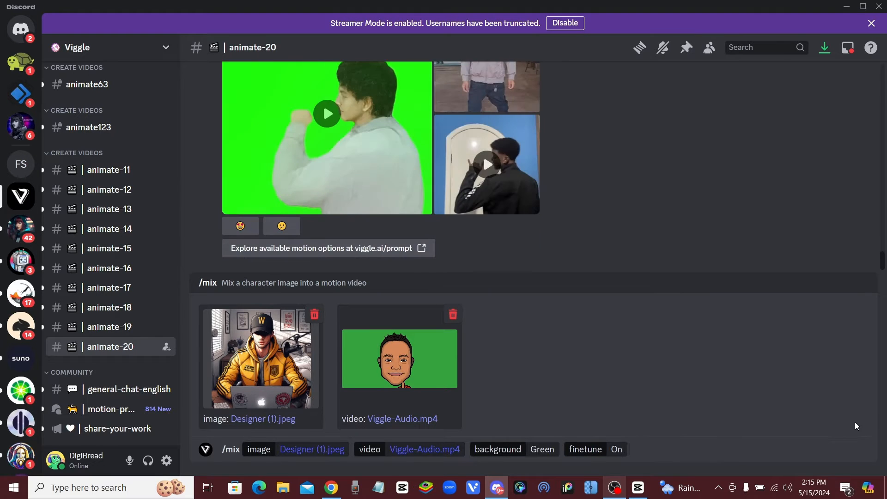
key("Return")
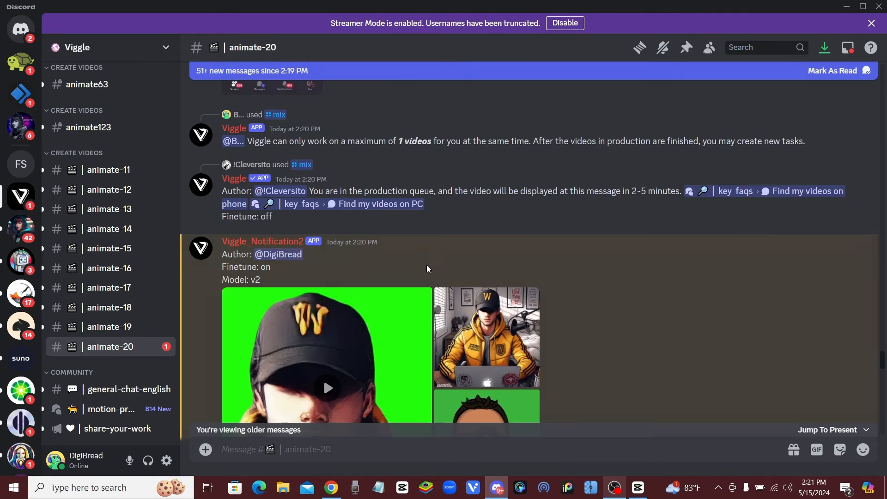
Step: Find the finished green-screen video of the capped character in the channel and play it enlarged
scroll(427, 268, "down", 4)
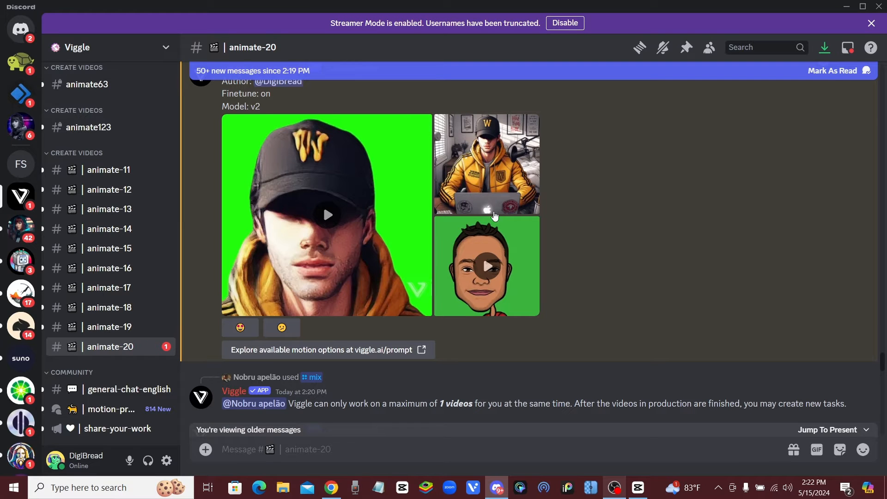
left_click(323, 204)
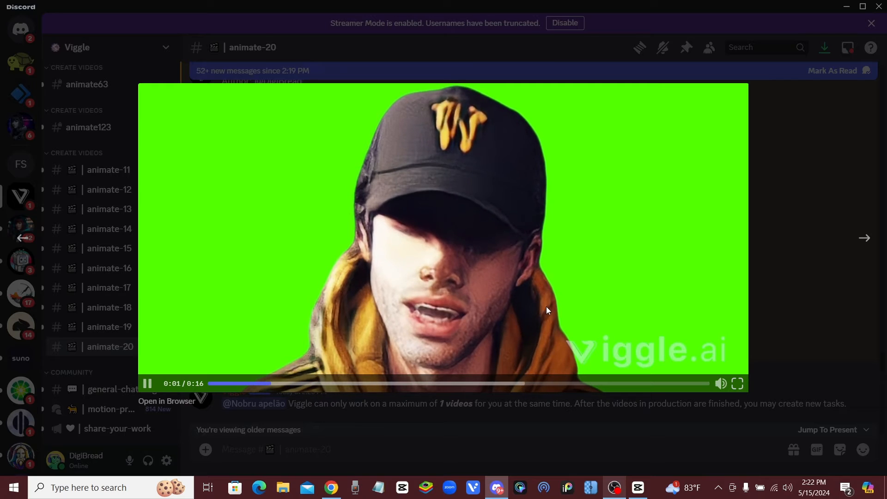
key("Escape")
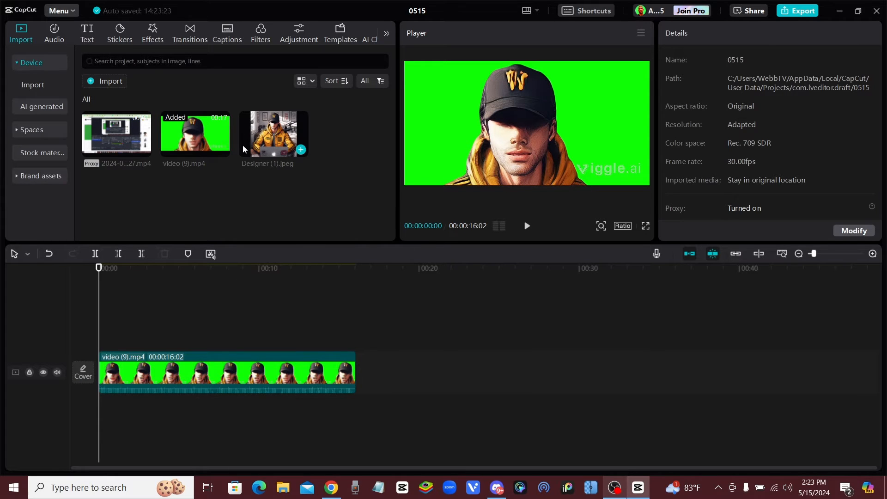
Step: In CapCut, remove the green background from the video (9).mp4 clip with Auto removal
left_click(243, 376)
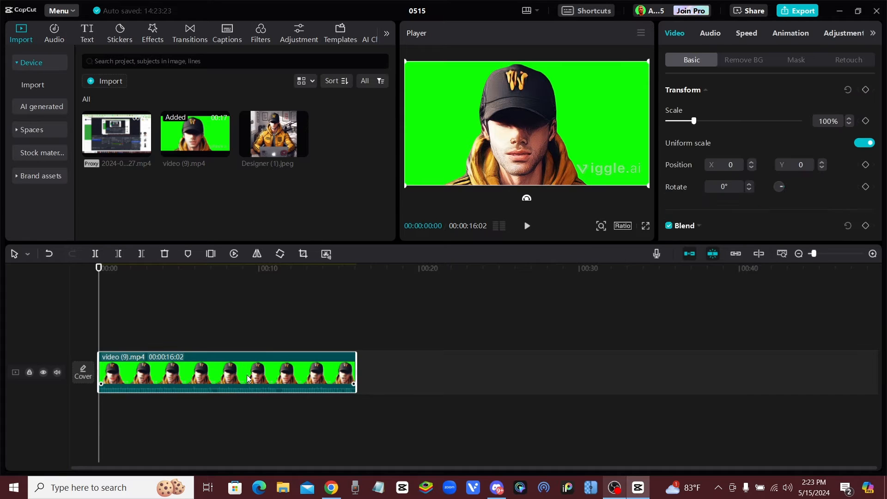
left_click(758, 59)
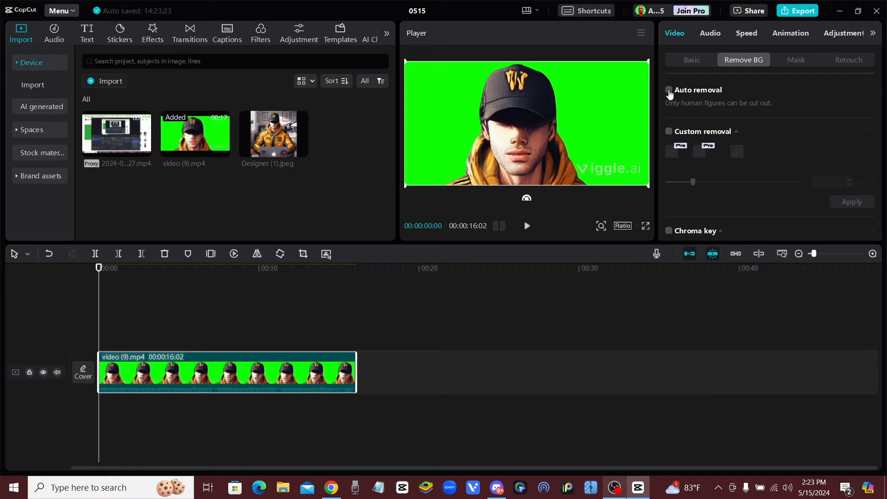
left_click(668, 89)
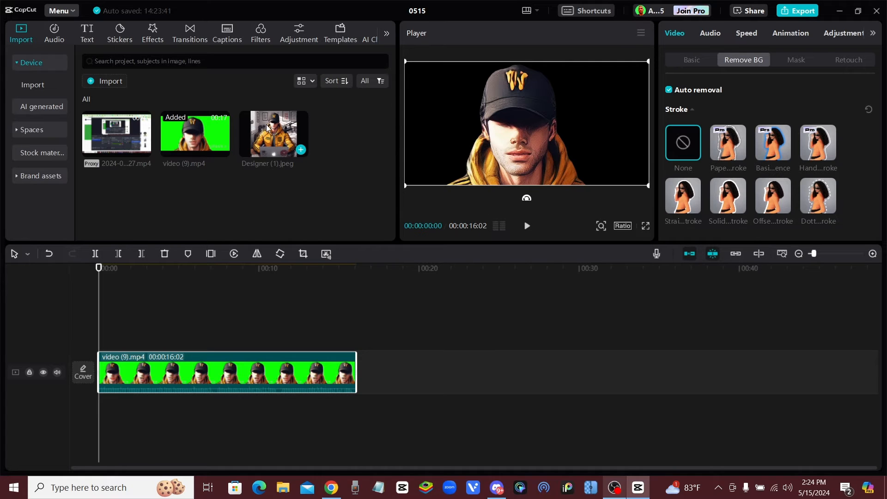
Step: Place Designer (1).jpeg on the track beneath the video clip and extend it to the video's full 16:02 length
left_click_drag(266, 124, 257, 334)
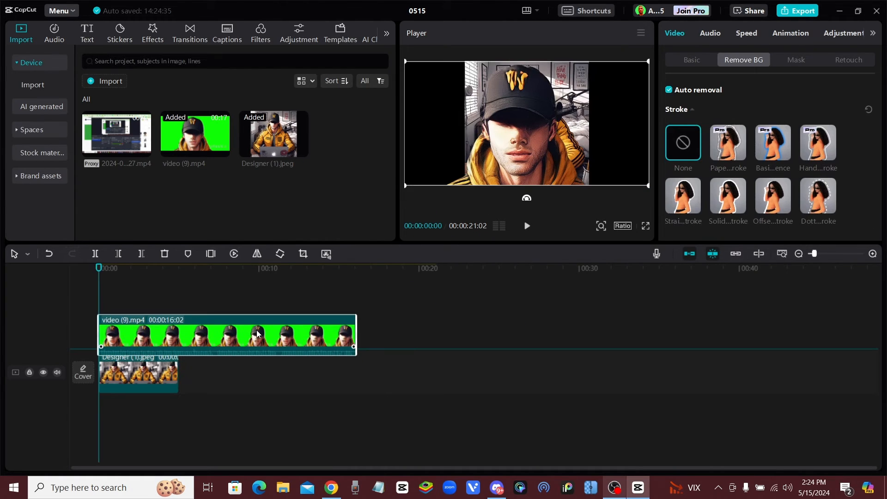
left_click(172, 370)
left_click_drag(180, 368, 357, 372)
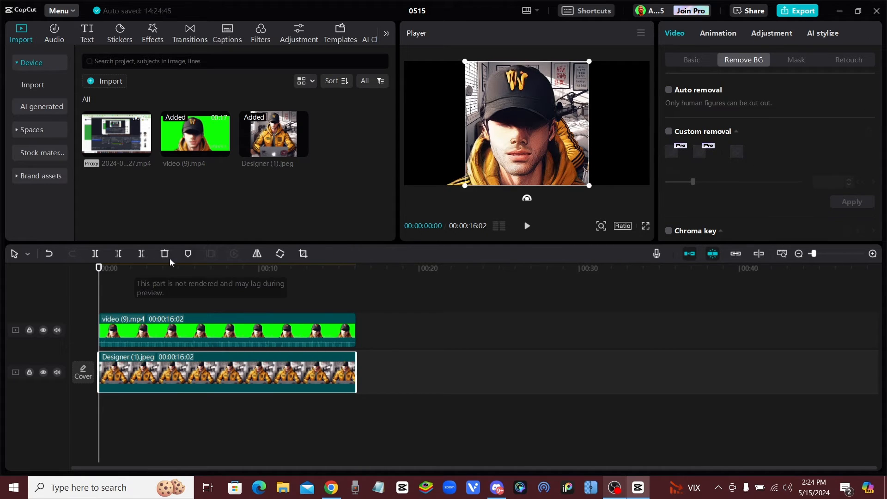
Step: Apply a circle mask to video (9).mp4 around the character's mouth, at mask position X -47, Y -133
left_click(155, 329)
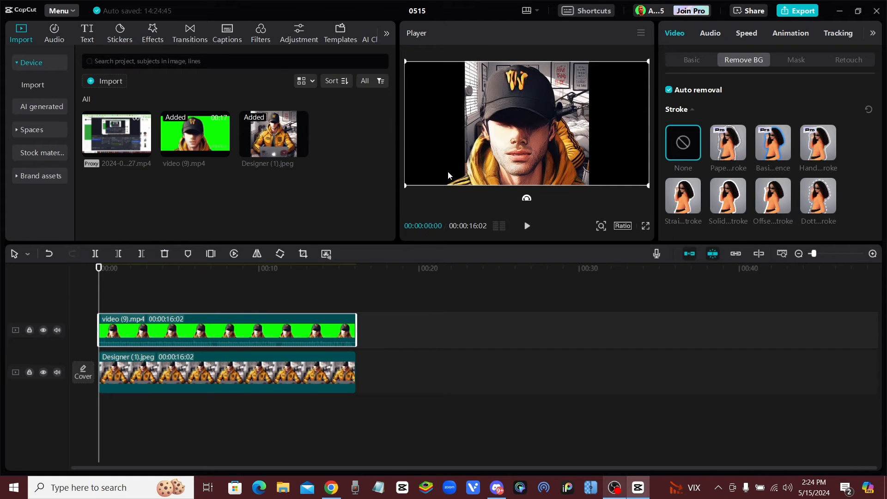
mouse_move(523, 137)
left_mouse_down()
mouse_move(559, 118)
mouse_move(531, 115)
mouse_move(539, 137)
mouse_move(531, 133)
left_mouse_up()
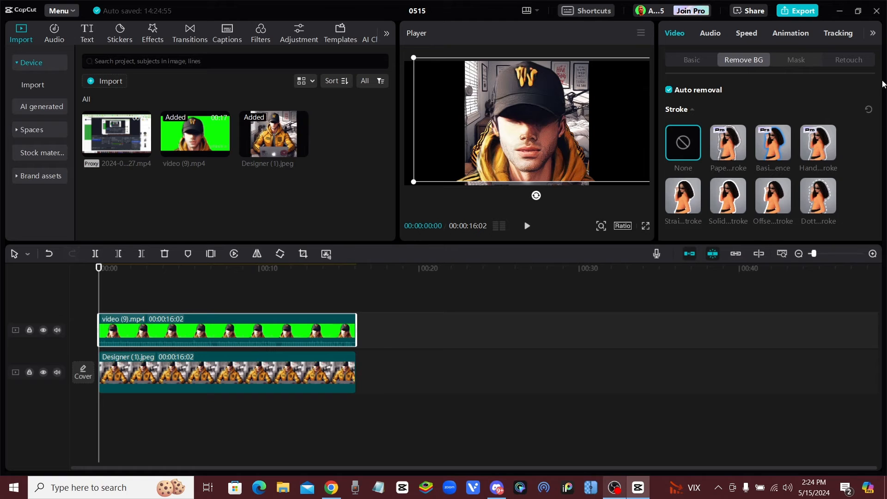
left_click(806, 60)
left_click(819, 122)
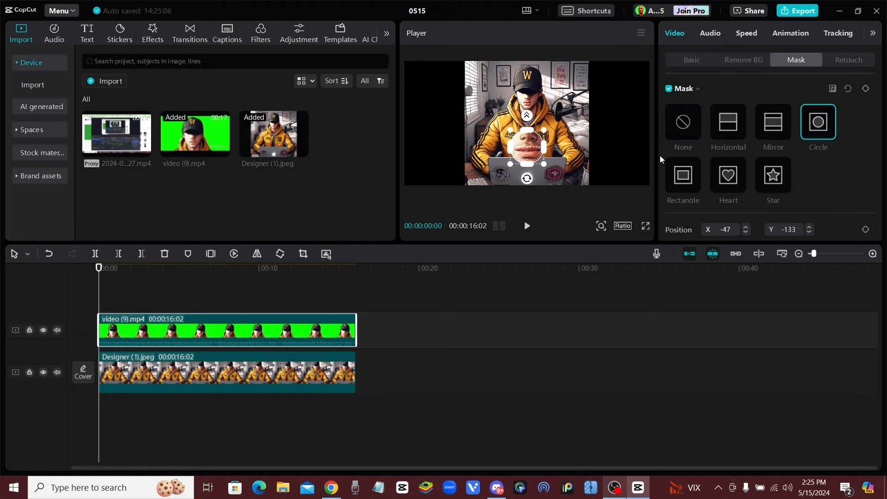
Step: Move the masked mouth clip to about X 99, Y 524 and scale it to about 47% to fit the still image's face
left_click(613, 173)
left_click_drag(531, 146, 528, 115)
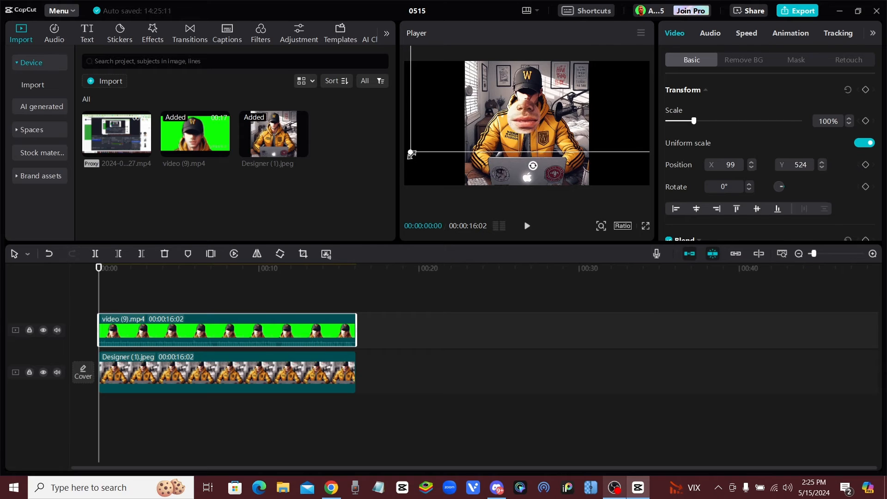
left_click_drag(411, 154, 476, 119)
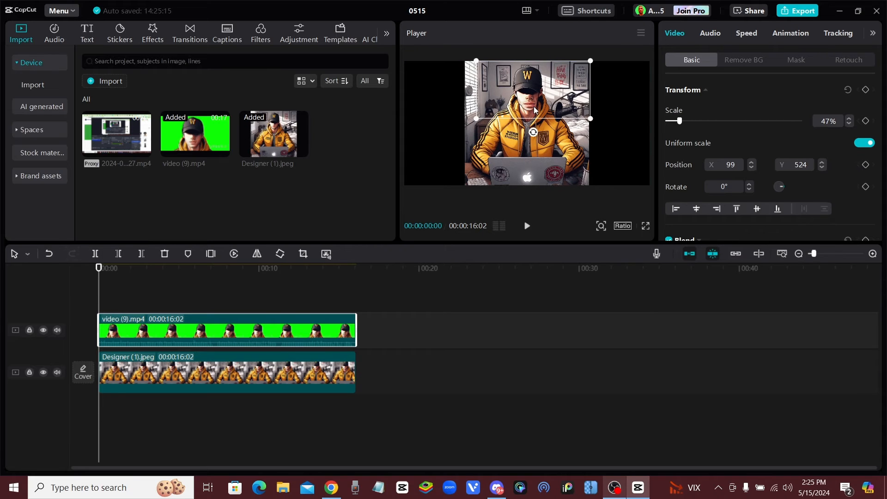
left_click(647, 131)
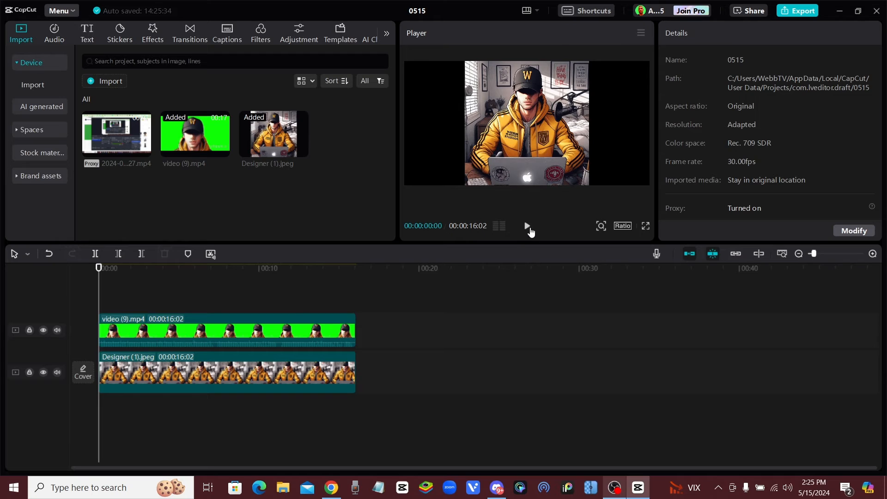
Step: Play the composited talking character and return the playhead to the start of the timeline
left_click(527, 226)
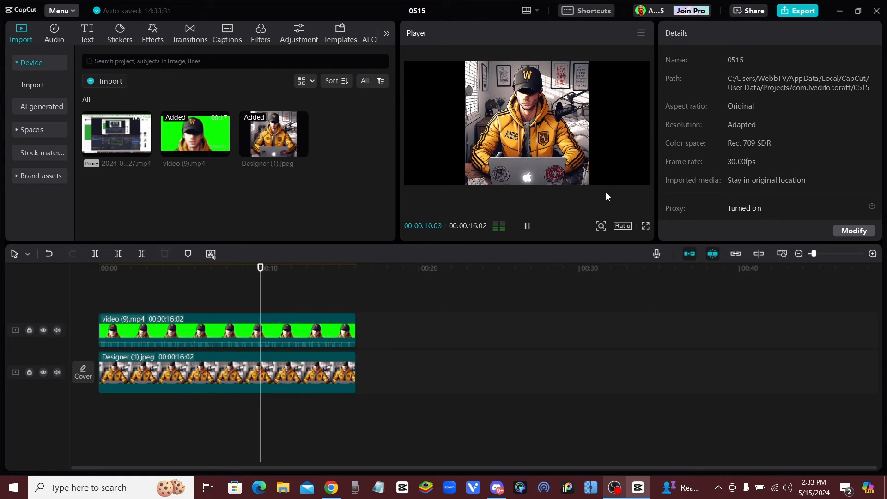
left_click(528, 225)
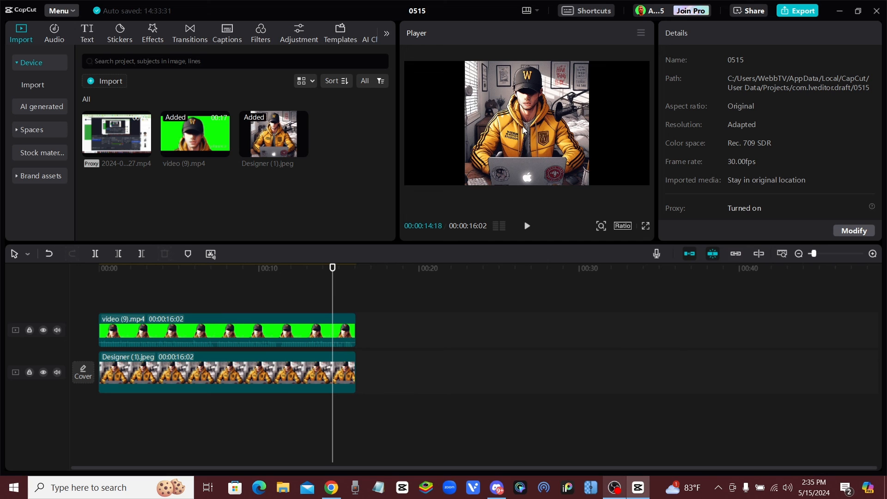
left_click(263, 296)
left_click_drag(249, 286, 63, 271)
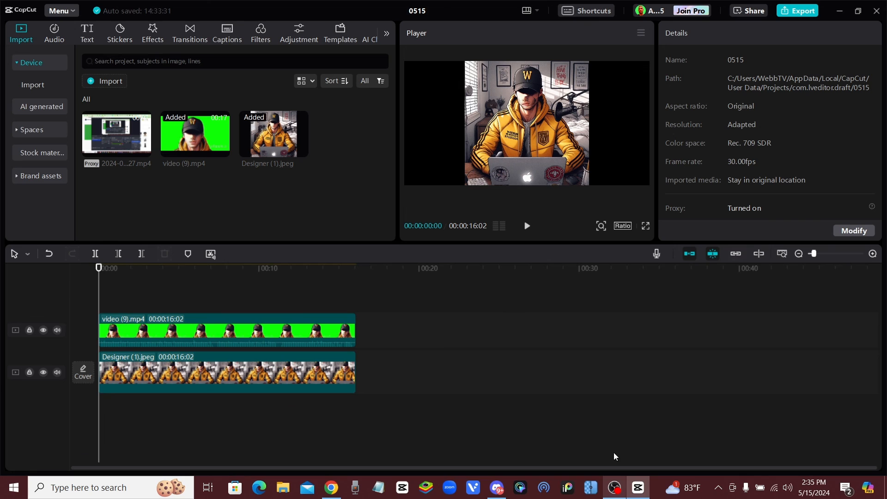